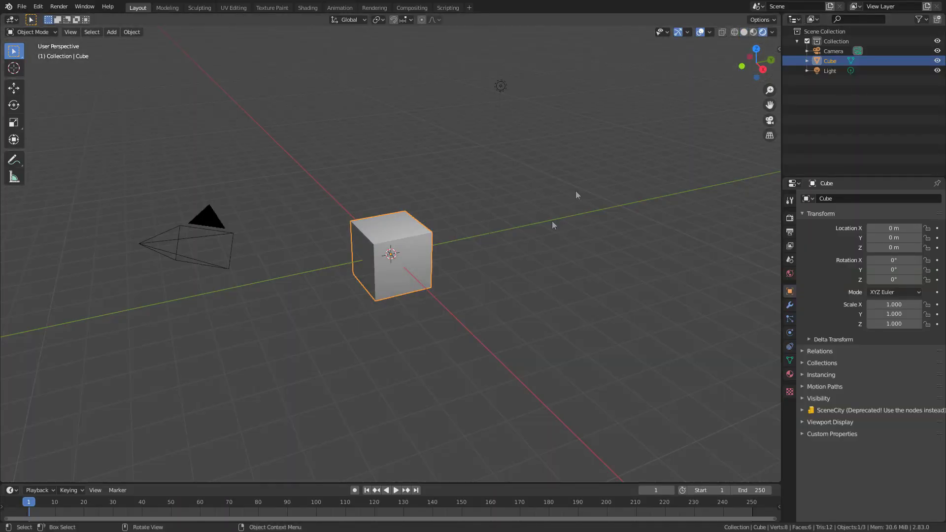
- Enable Physical Atmosphere from the sidebar's Atmosphere panel
{"action": "scroll", "coordinate": [460, 229], "scroll_direction": "down", "scroll_amount": 3}
{"action": "middle_click_drag", "start_coordinate": [460, 229], "coordinate": [443, 211]}
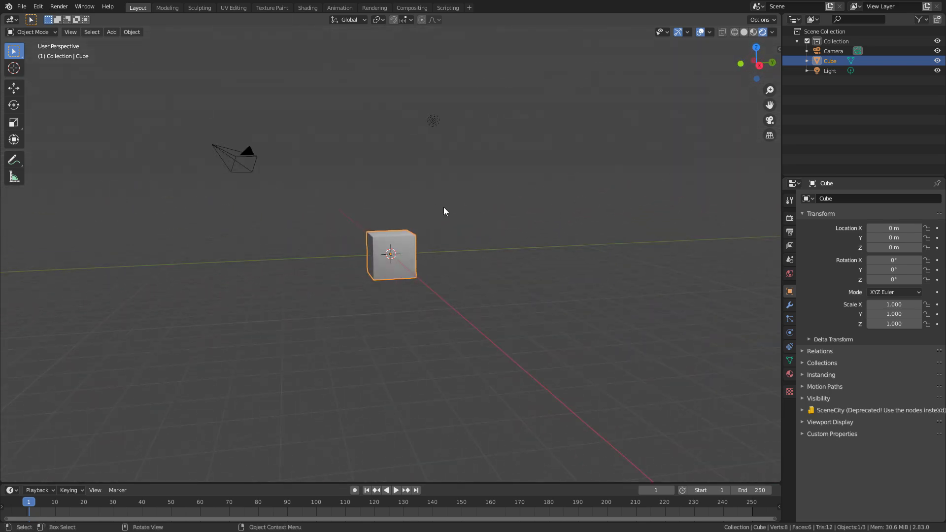
{"action": "key", "text": "n"}
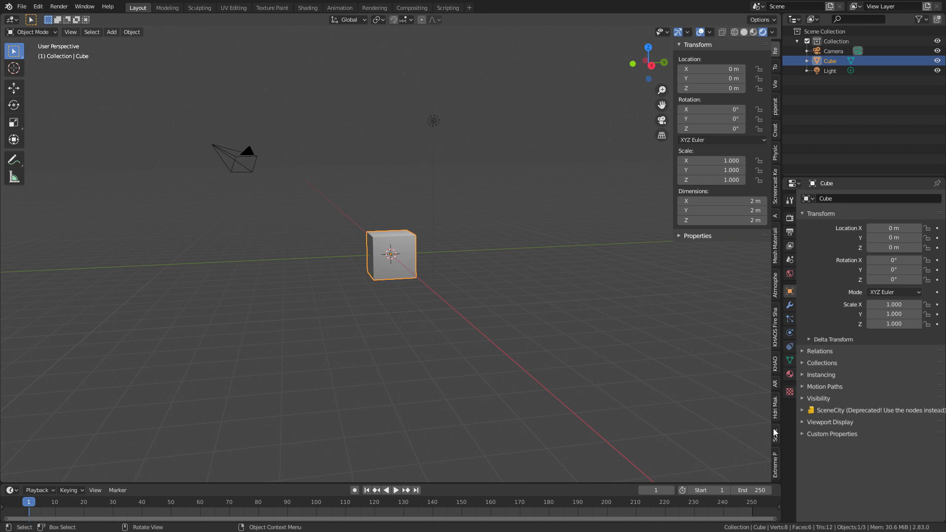
{"action": "left_click", "coordinate": [775, 285]}
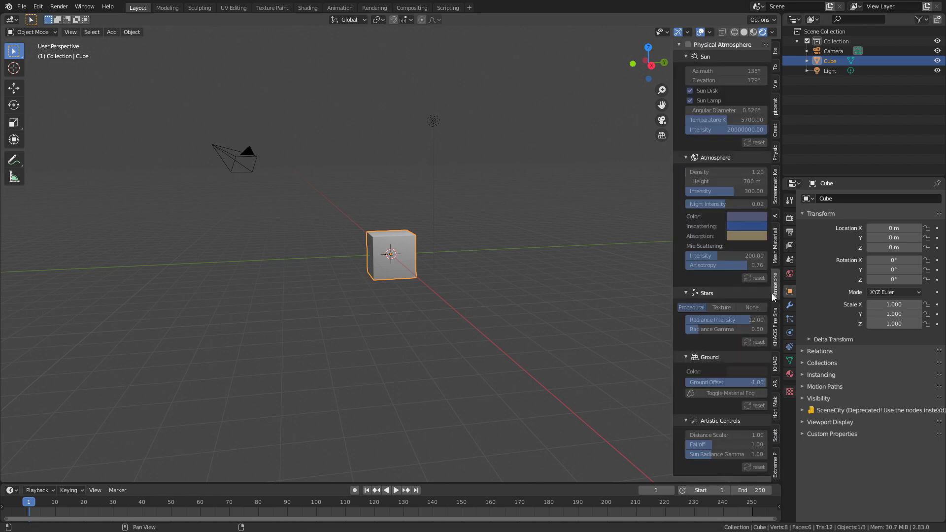
{"action": "left_click", "coordinate": [689, 45]}
- Rotate the new Sun around X to about -35.7°
{"action": "left_click", "coordinate": [432, 121]}
{"action": "left_click", "coordinate": [386, 36]}
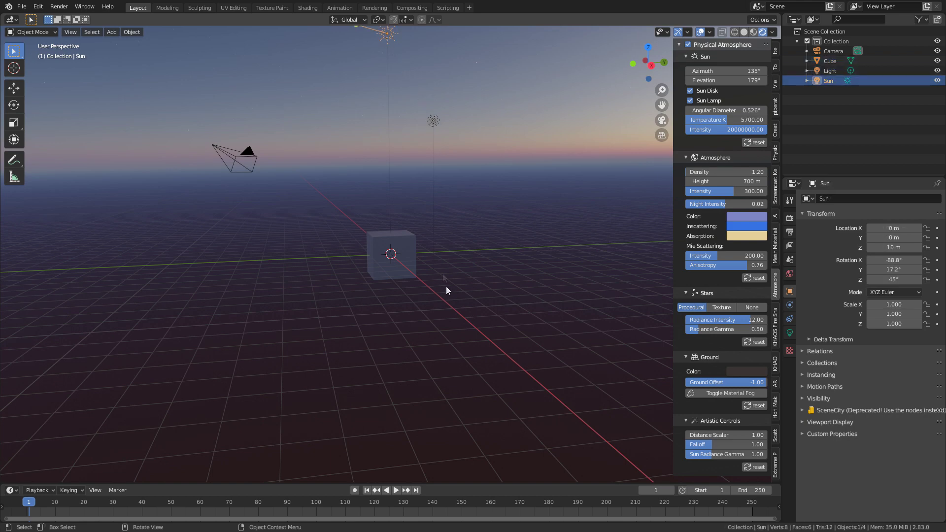
{"action": "key", "text": "r"}
{"action": "key", "text": "x"}
{"action": "key", "text": "x"}
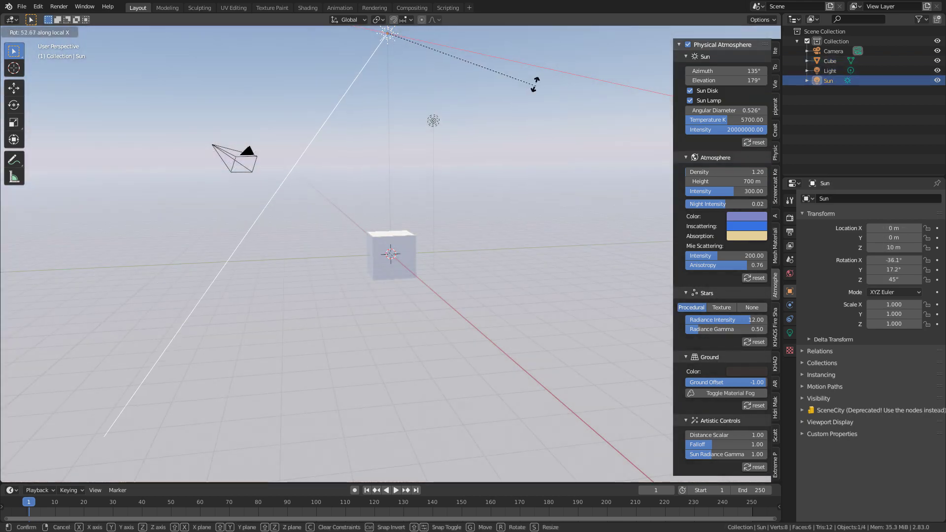
{"action": "left_click", "coordinate": [534, 84]}
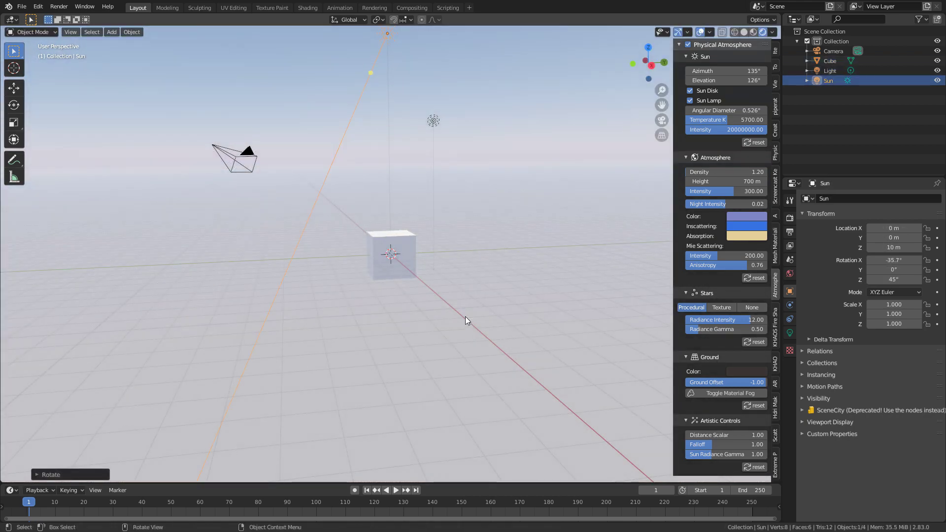
- Delete the original point light
{"action": "middle_click_drag", "start_coordinate": [465, 317], "coordinate": [465, 209]}
{"action": "left_click", "coordinate": [424, 140]}
{"action": "key", "text": "Delete"}
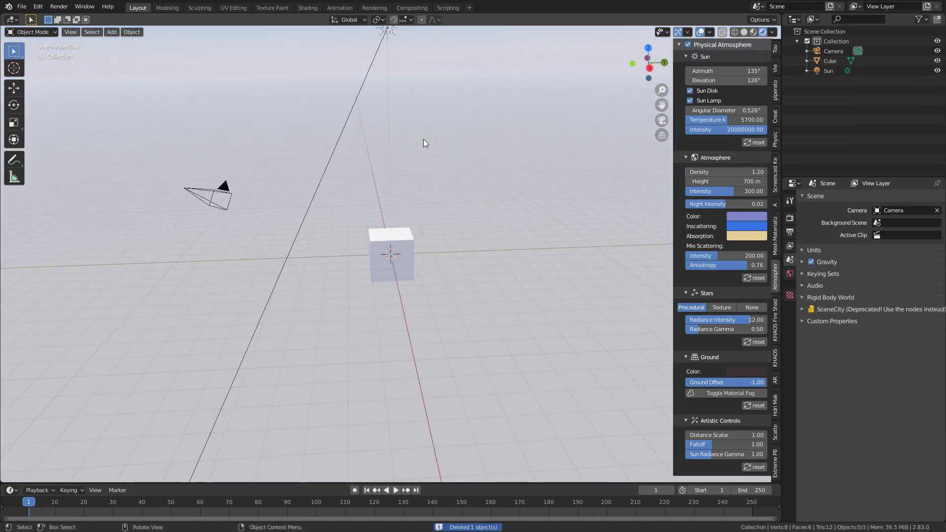
{"action": "middle_click_drag", "start_coordinate": [367, 277], "coordinate": [388, 260]}
- With the cube selected, choose Brown_rock_05 from Extreme PBR Evo's Rock category and expand Map Kit
{"action": "left_click", "coordinate": [387, 261]}
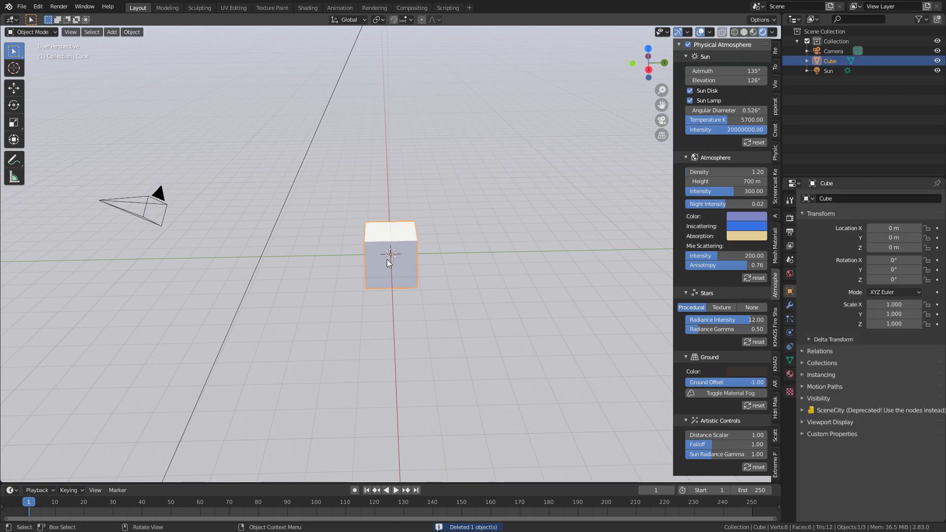
{"action": "middle_click_drag", "start_coordinate": [417, 289], "coordinate": [401, 289]}
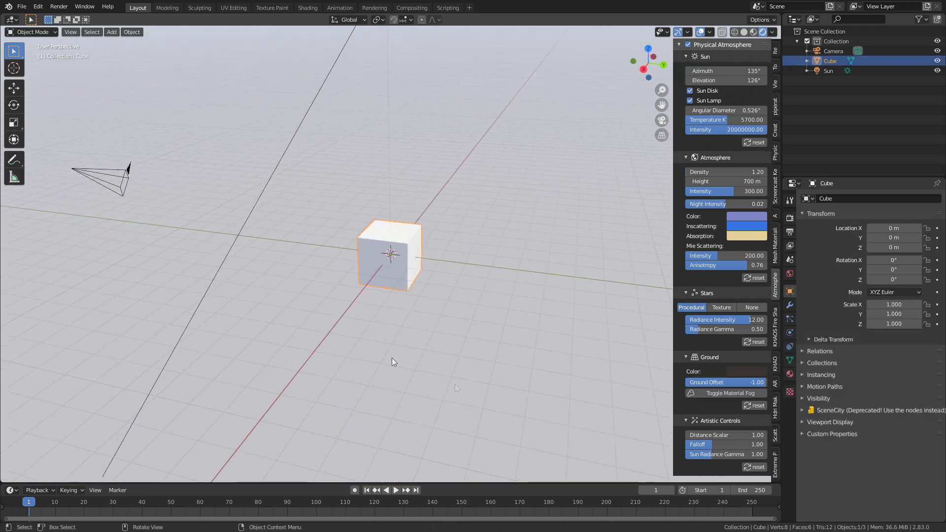
{"action": "left_click", "coordinate": [775, 463]}
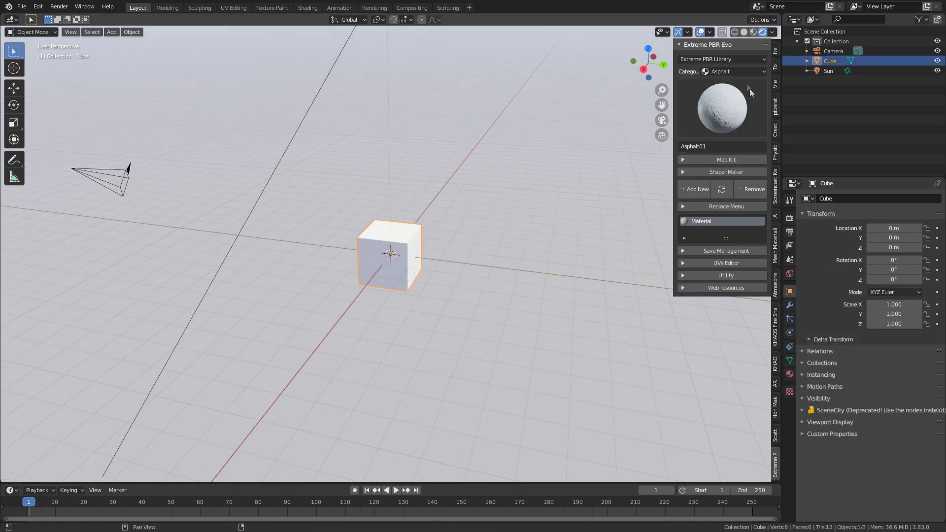
{"action": "left_click", "coordinate": [736, 71]}
{"action": "left_click", "coordinate": [635, 149]}
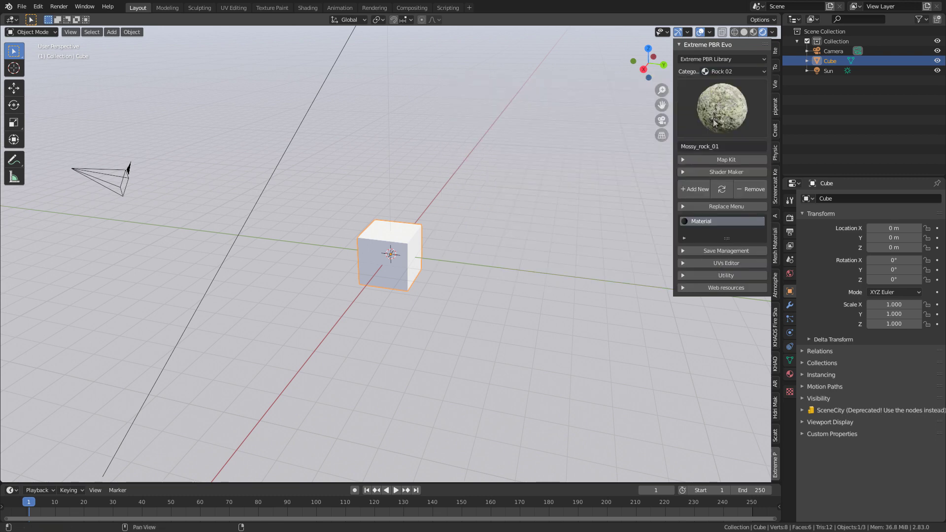
{"action": "left_click", "coordinate": [708, 133]}
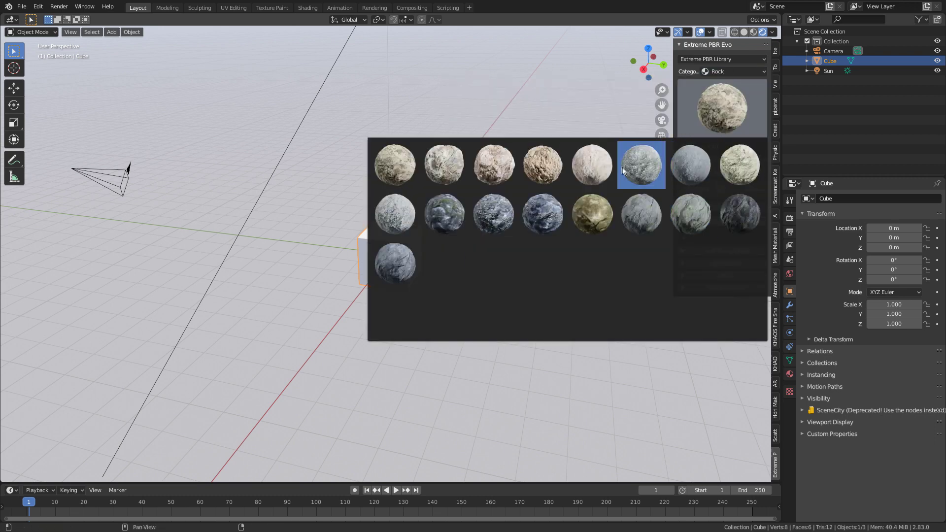
{"action": "left_click", "coordinate": [599, 167]}
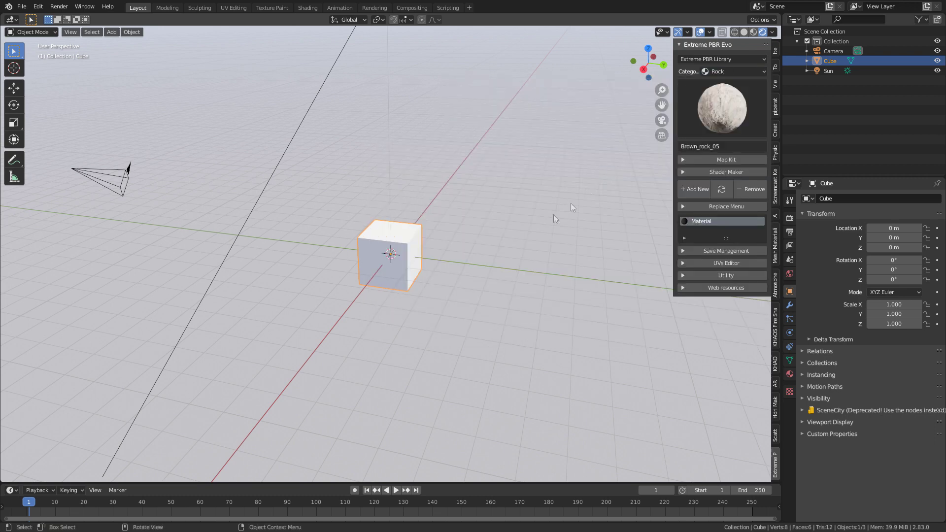
{"action": "left_click", "coordinate": [683, 160]}
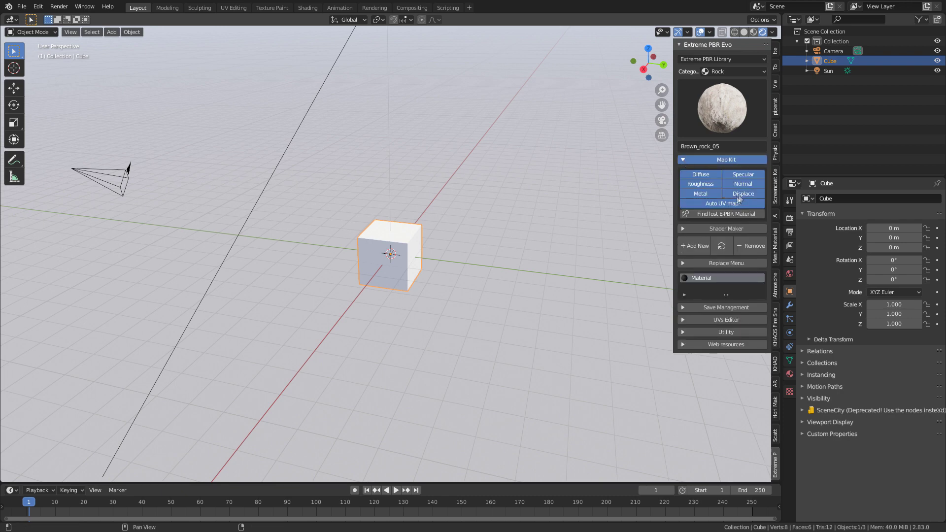
- Subdivide the cube three times in Edit Mode, then return to Object Mode
{"action": "middle_click_drag", "start_coordinate": [522, 234], "coordinate": [475, 253]}
{"action": "scroll", "coordinate": [405, 248], "scroll_direction": "up", "scroll_amount": 4}
{"action": "key", "text": "Tab"}
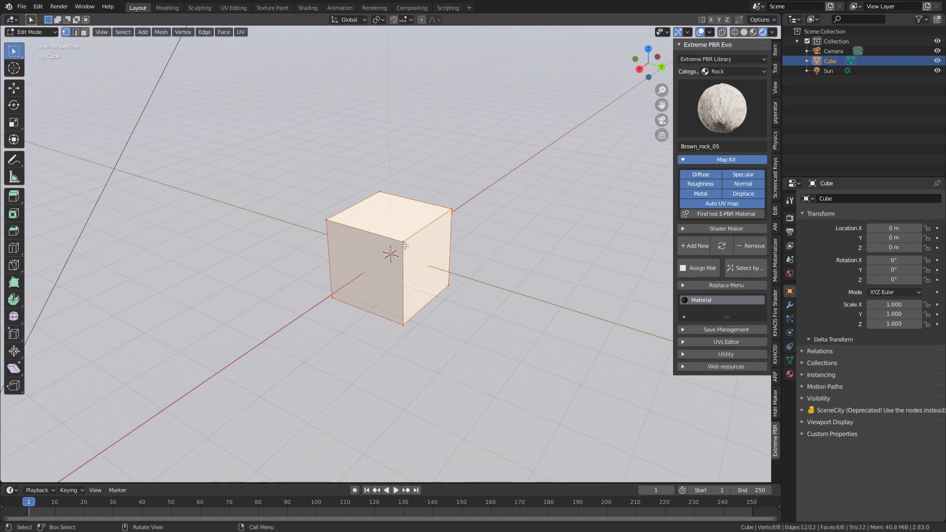
{"action": "right_click", "coordinate": [394, 265]}
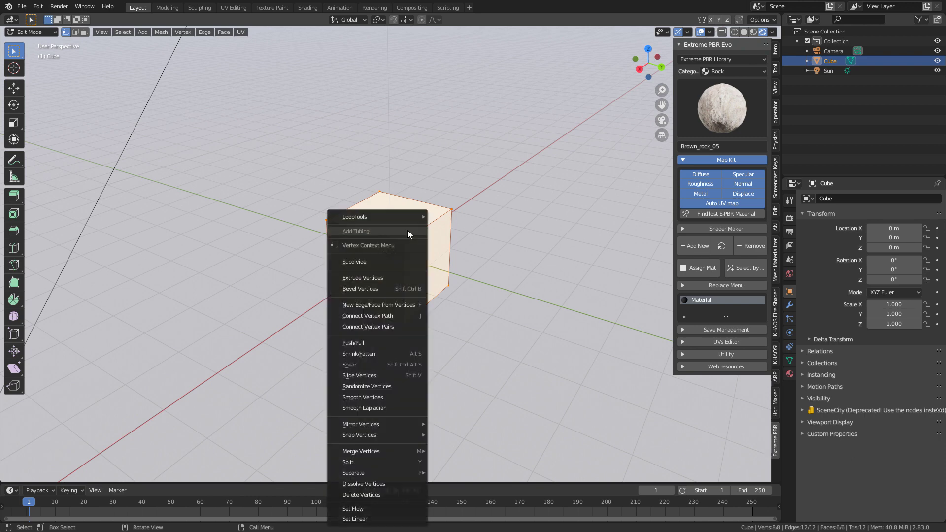
{"action": "left_click", "coordinate": [394, 263]}
{"action": "right_click", "coordinate": [394, 267]}
{"action": "left_click", "coordinate": [394, 264]}
{"action": "right_click", "coordinate": [394, 265]}
{"action": "left_click", "coordinate": [394, 264]}
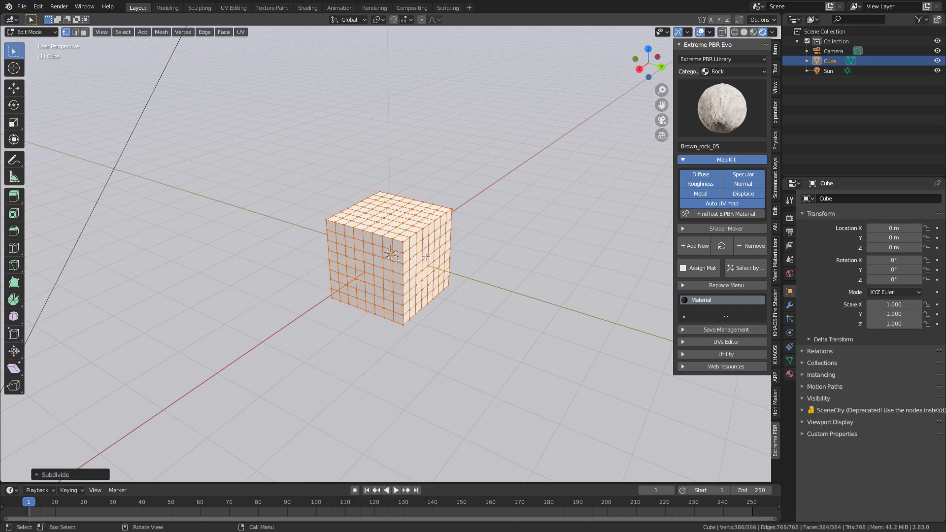
{"action": "key", "text": "Tab"}
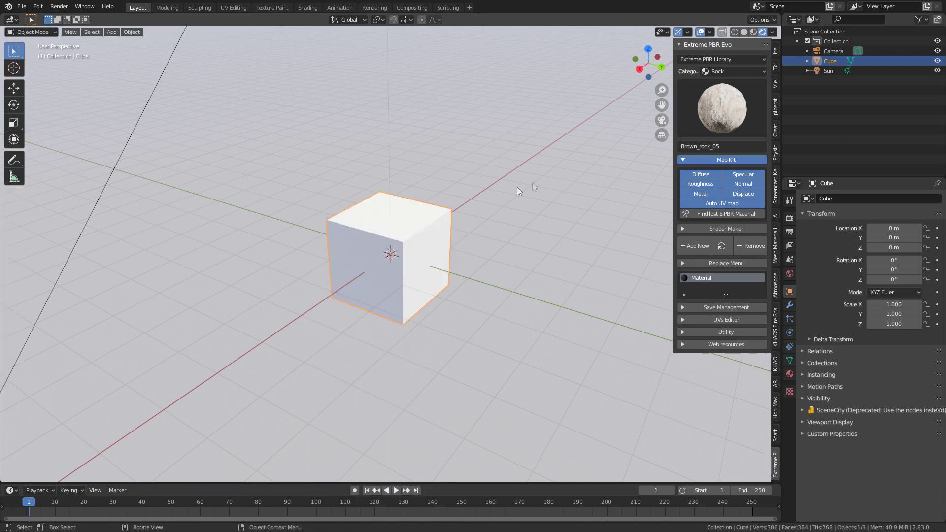
- Replace the cube's old material with Brown_rock_05 via Remove and Add New
{"action": "left_click", "coordinate": [744, 246]}
{"action": "left_click", "coordinate": [694, 249]}
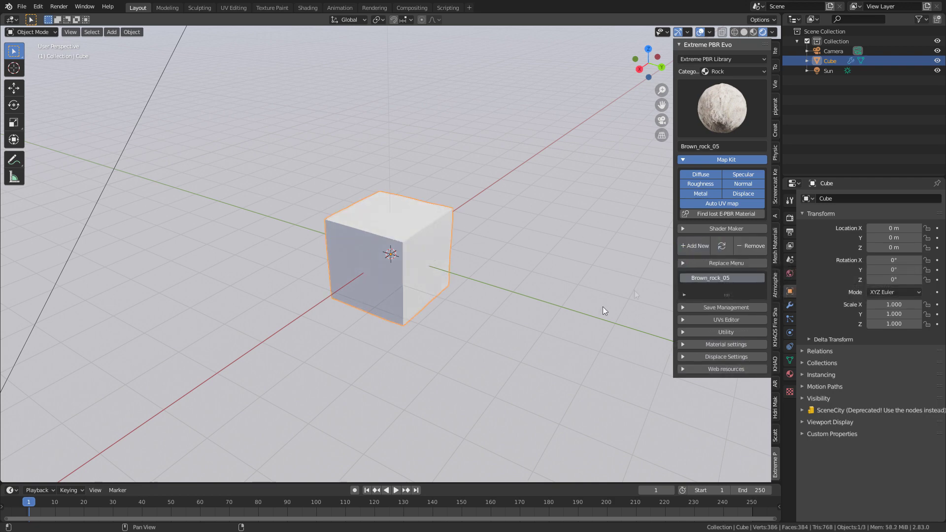
{"action": "scroll", "coordinate": [489, 332], "scroll_direction": "up", "scroll_amount": 4}
{"action": "middle_click_drag", "start_coordinate": [490, 333], "coordinate": [481, 314]}
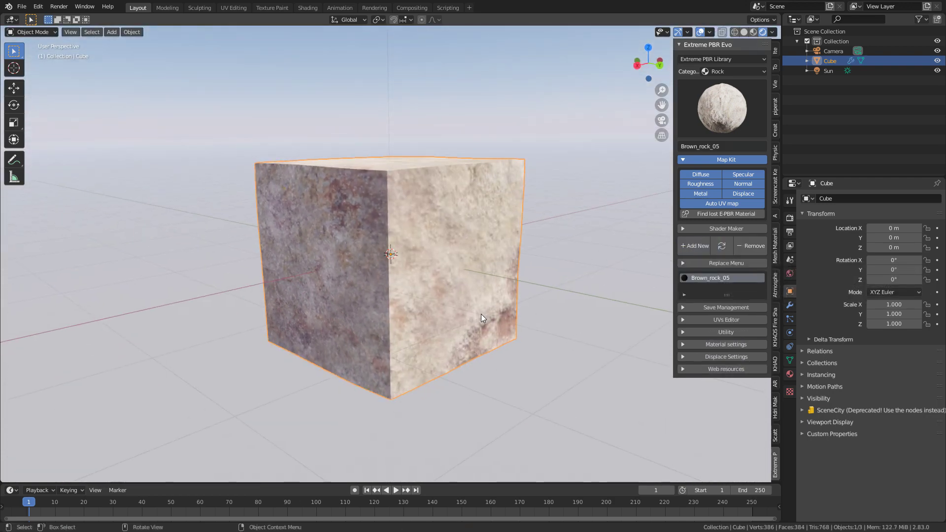
{"action": "scroll", "coordinate": [480, 314], "scroll_direction": "down", "scroll_amount": 3}
- Switch the render engine to Cycles and duplicate the cube along X
{"action": "left_click", "coordinate": [789, 217]}
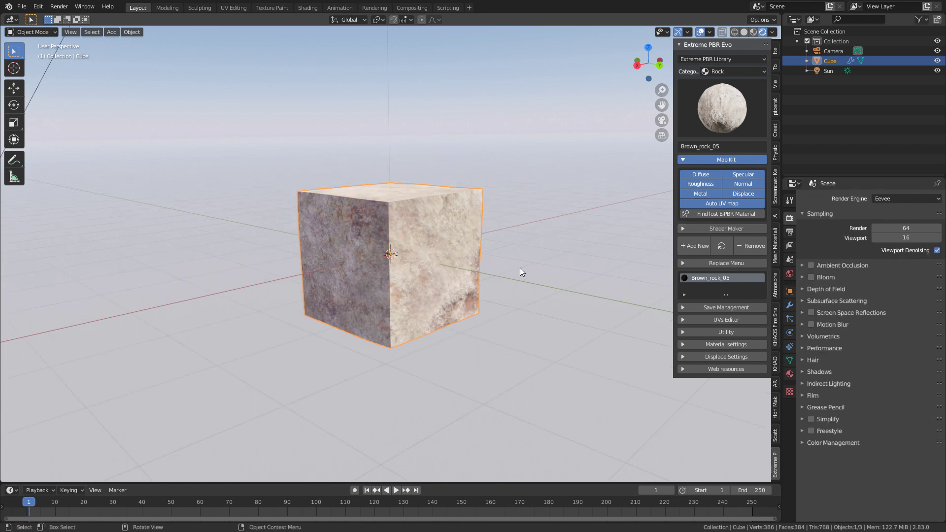
{"action": "left_click", "coordinate": [919, 197]}
{"action": "left_click", "coordinate": [896, 229]}
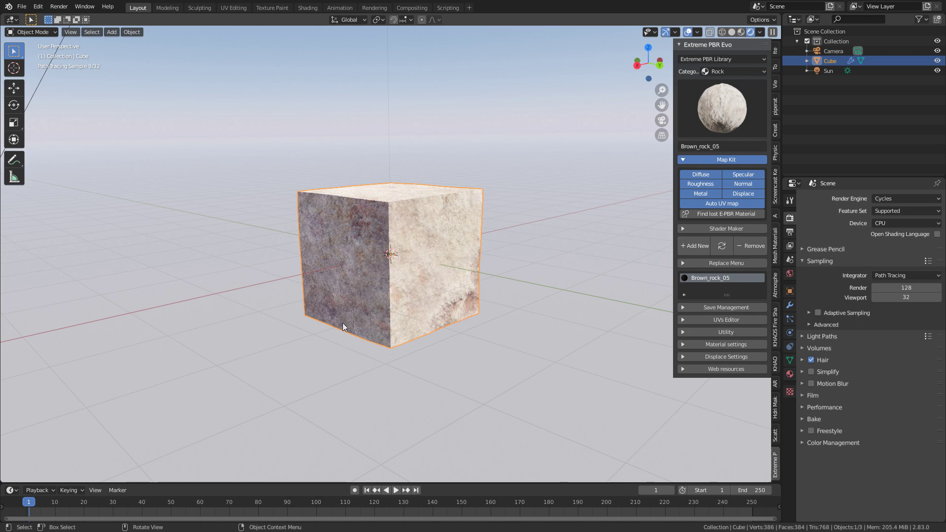
{"action": "scroll", "coordinate": [499, 309], "scroll_direction": "down", "scroll_amount": 1}
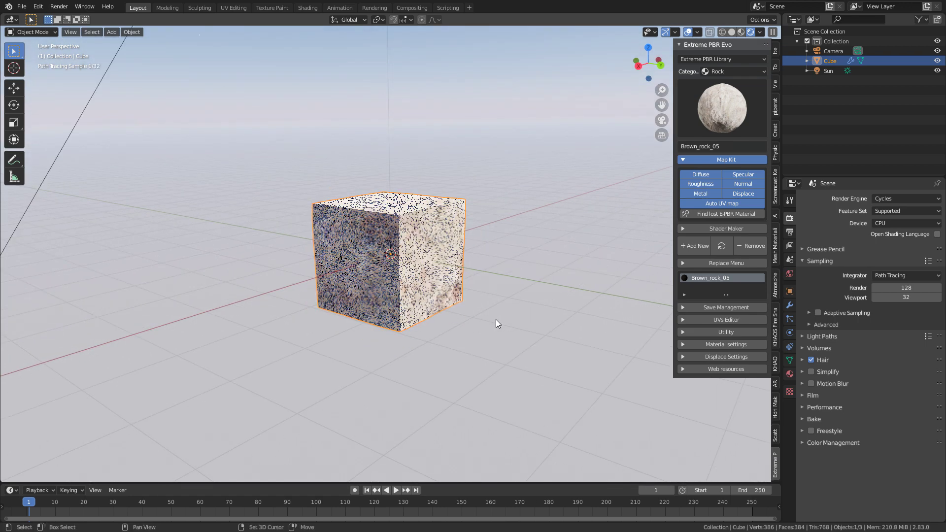
{"action": "key", "text": "shift+d"}
{"action": "key", "text": "x"}
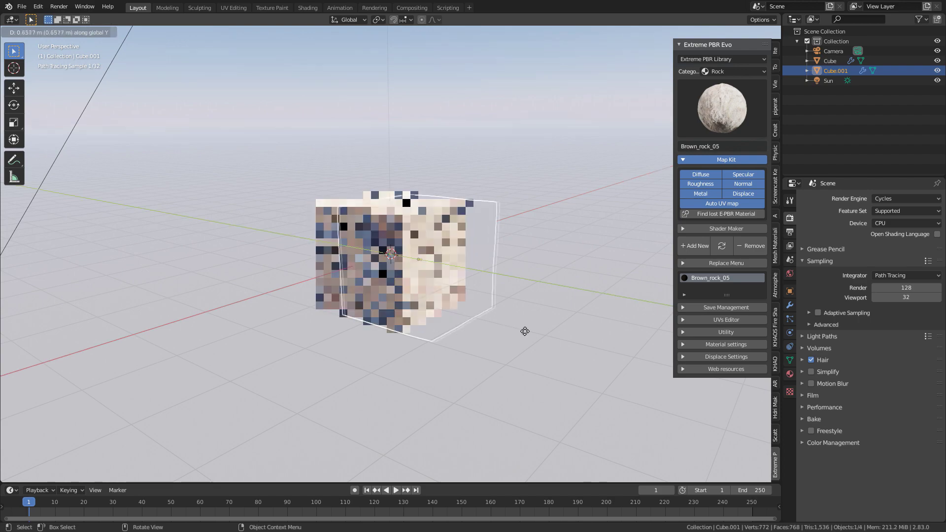
- Place the copy beside the original and apply the Terrain material brown_mud_dry
{"action": "left_click", "coordinate": [637, 389]}
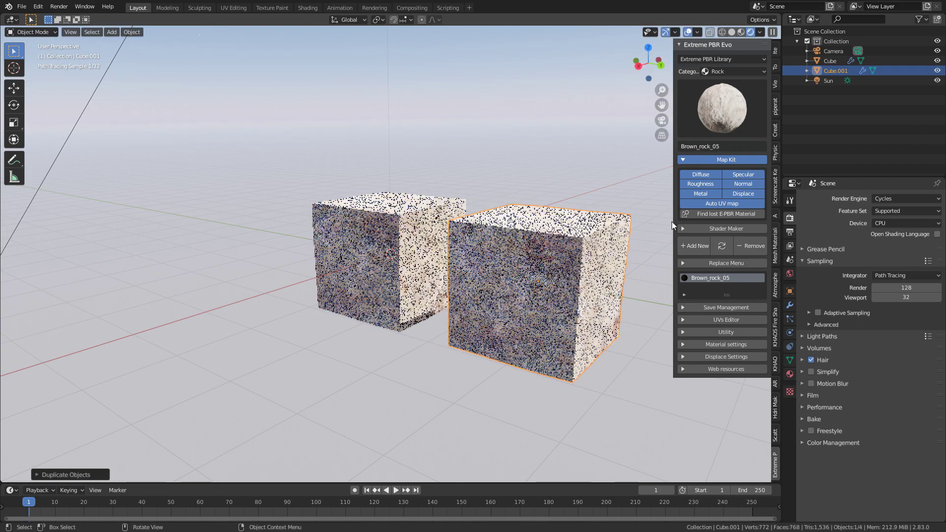
{"action": "left_click", "coordinate": [733, 71]}
{"action": "left_click", "coordinate": [724, 92]}
{"action": "left_click", "coordinate": [726, 95]}
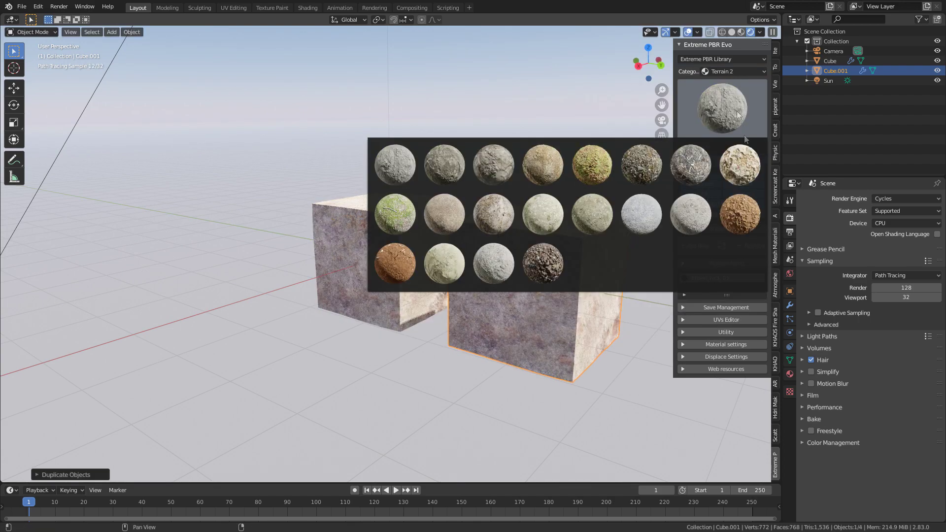
{"action": "left_click", "coordinate": [542, 164]}
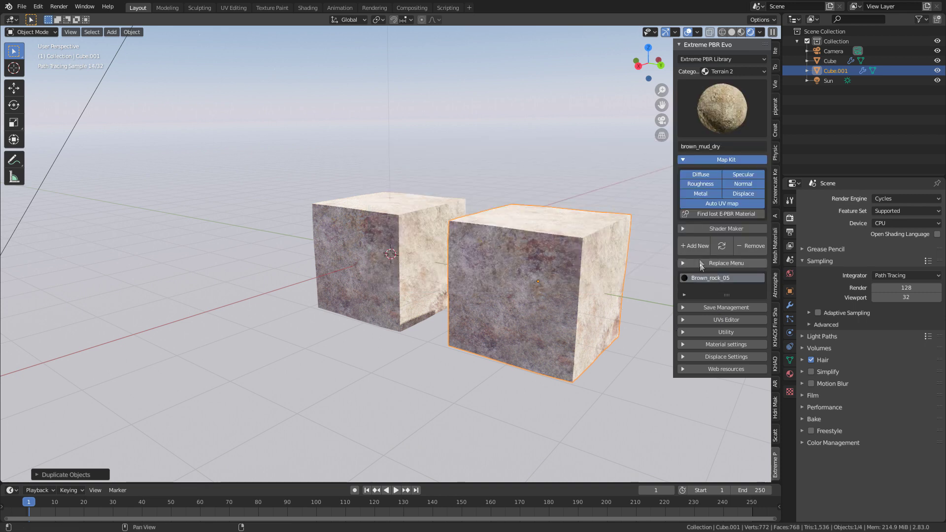
{"action": "left_click", "coordinate": [695, 245]}
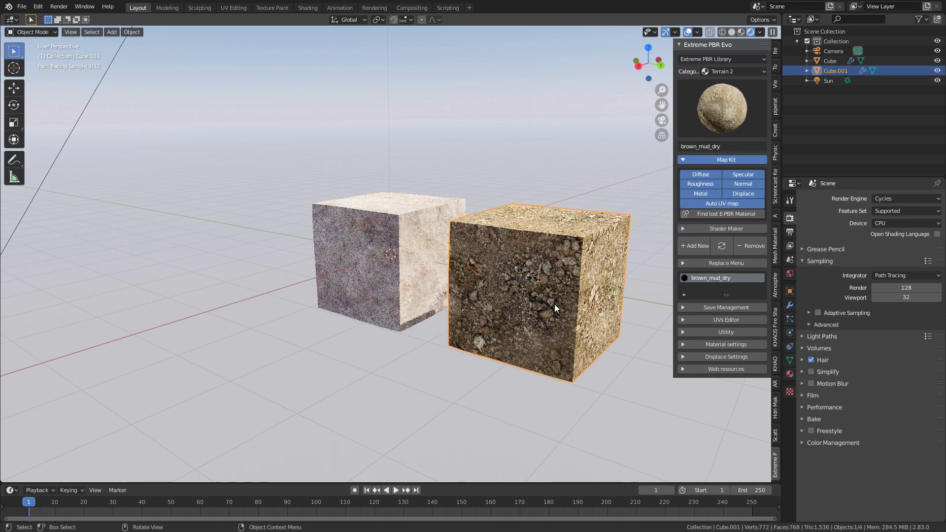
- Set the material's UVs Scale to 0.5 in the UVs Editor, then return to Object Mode
{"action": "left_click", "coordinate": [682, 333]}
{"action": "left_click", "coordinate": [682, 333]}
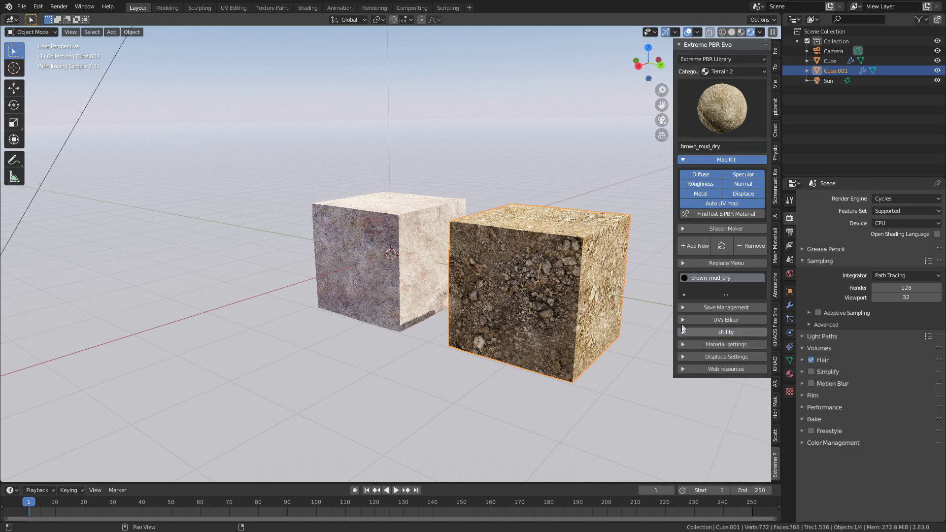
{"action": "left_click", "coordinate": [714, 320]}
{"action": "left_click", "coordinate": [714, 339]}
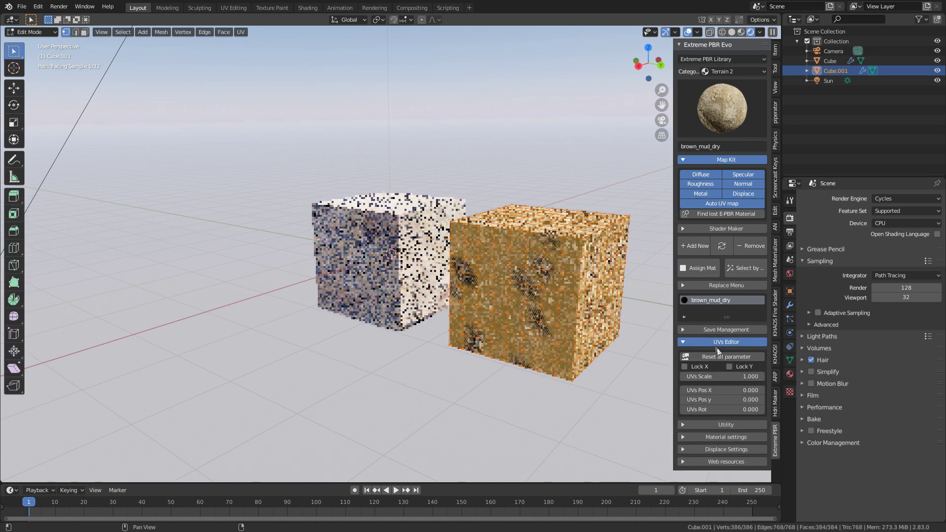
{"action": "left_click", "coordinate": [736, 376]}
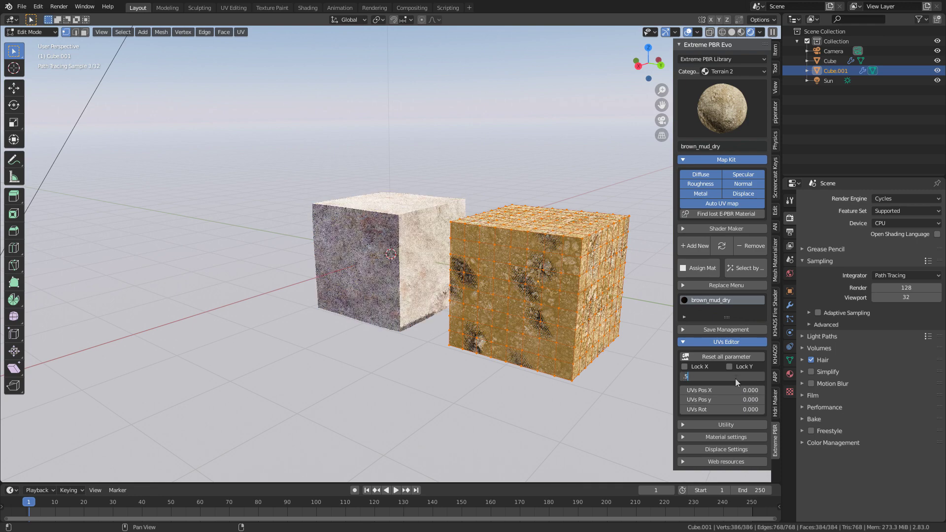
{"action": "key", "text": "Return"}
{"action": "key", "text": "Tab"}
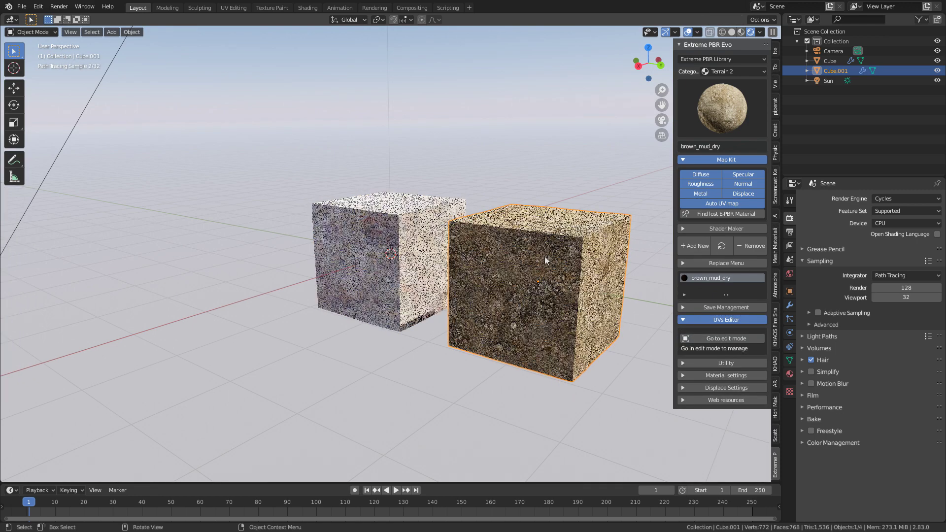
{"action": "key", "text": "z"}
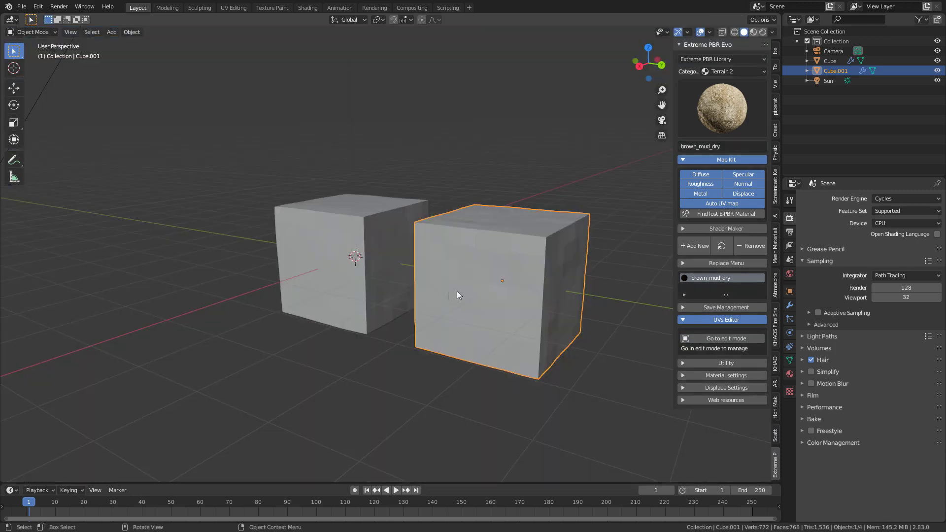
{"action": "middle_click_drag", "start_coordinate": [457, 295], "coordinate": [448, 264], "text": "shift"}
- Duplicate the dirt cube in place and hide the copy
{"action": "key", "text": "z"}
{"action": "middle_click_drag", "start_coordinate": [510, 198], "coordinate": [442, 360]}
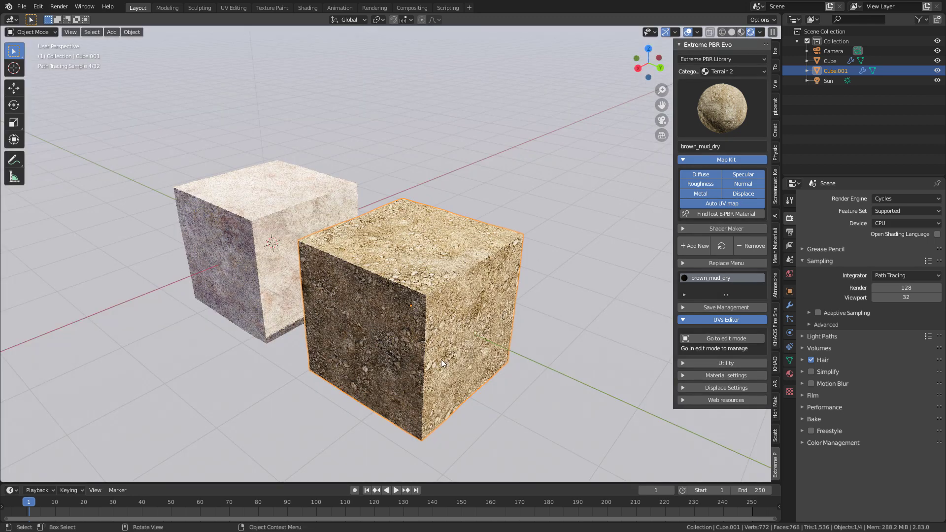
{"action": "key", "text": "shift+d"}
{"action": "key", "text": "Escape"}
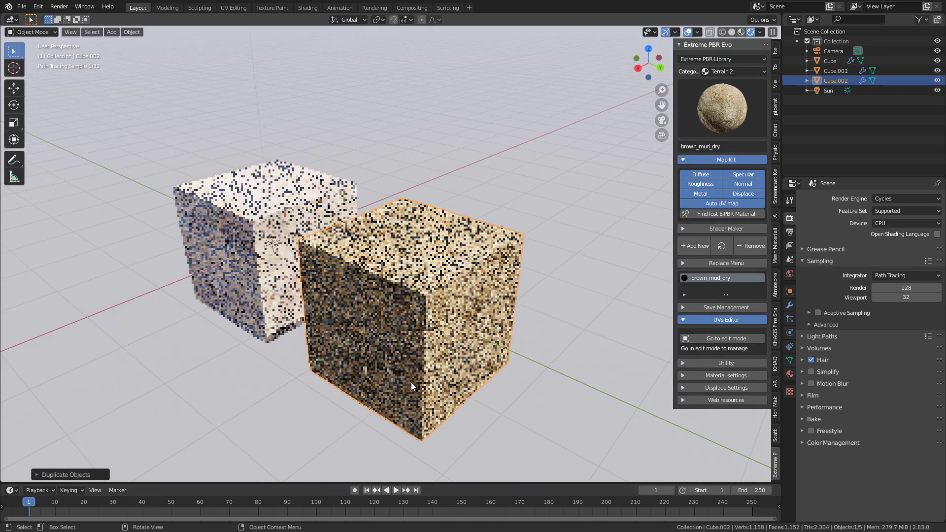
{"action": "key", "text": "z"}
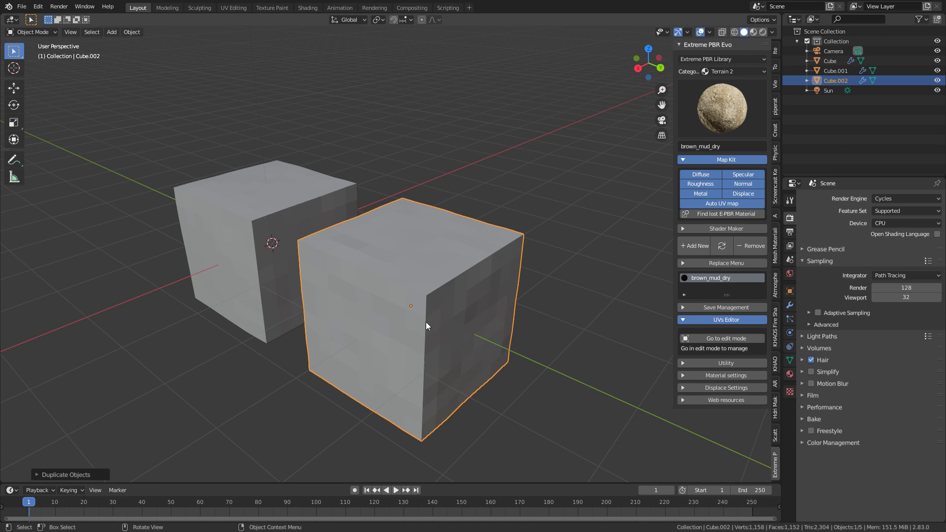
{"action": "key", "text": "h"}
- Delete all vertices below the top row in wireframe side view, leaving a flat grid
{"action": "left_click", "coordinate": [429, 322]}
{"action": "key", "text": "Tab"}
{"action": "key", "text": "KP_3"}
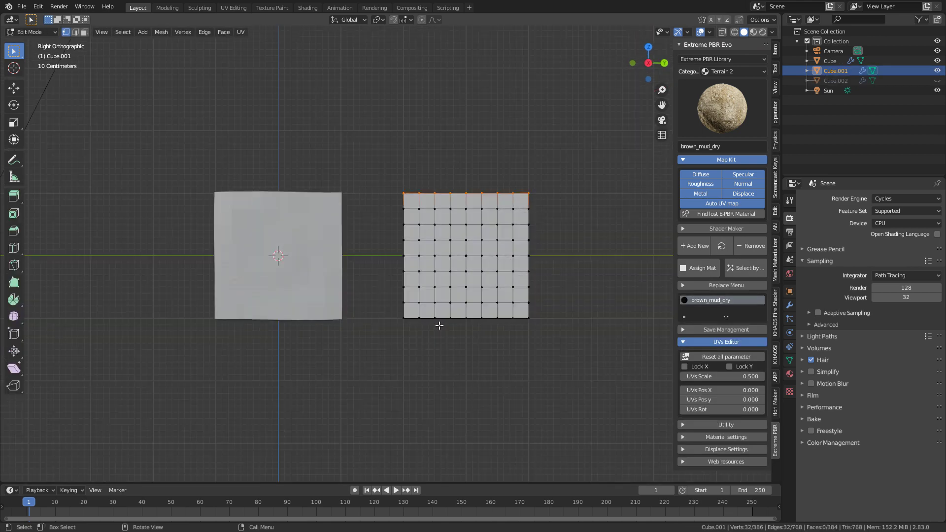
{"action": "left_click", "coordinate": [404, 208]}
{"action": "key", "text": "z"}
{"action": "left_click", "coordinate": [404, 207]}
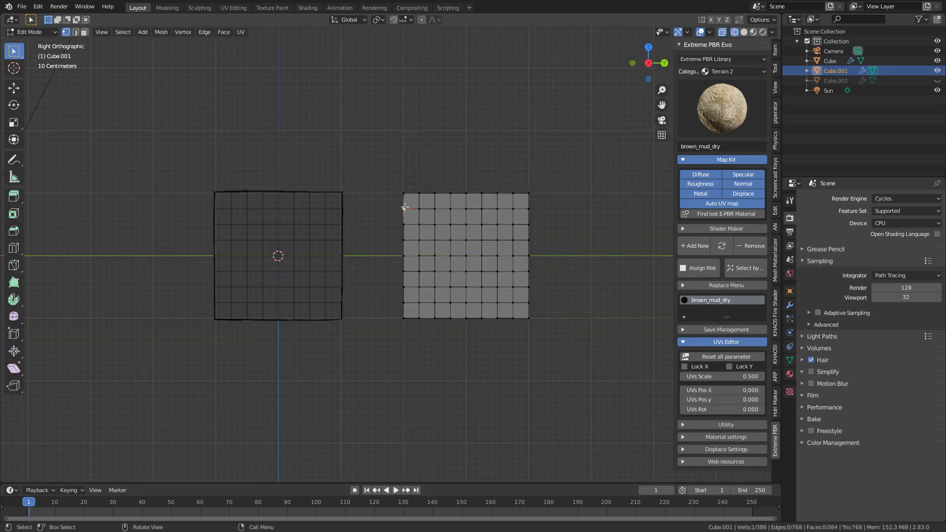
{"action": "left_click_drag", "start_coordinate": [399, 195], "coordinate": [544, 347]}
{"action": "key", "text": "x"}
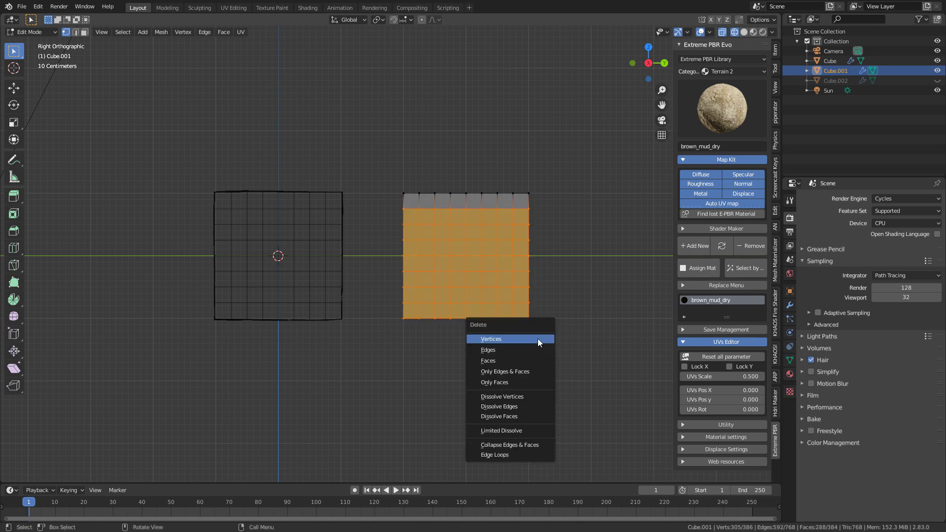
{"action": "left_click", "coordinate": [541, 338]}
{"action": "middle_click_drag", "start_coordinate": [540, 338], "coordinate": [468, 264]}
{"action": "key", "text": "Tab"}
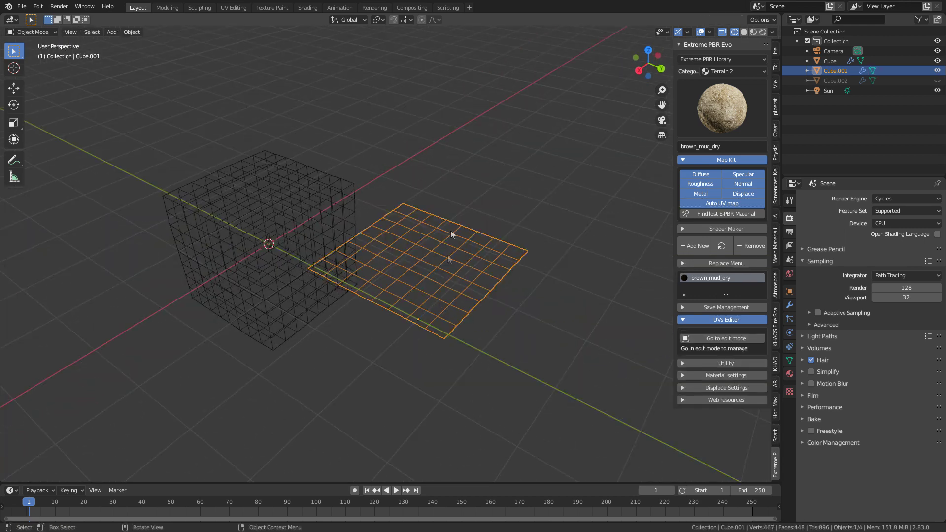
- Scatter the Aio 08 grass biome onto the flat grid as target
{"action": "left_click", "coordinate": [775, 434]}
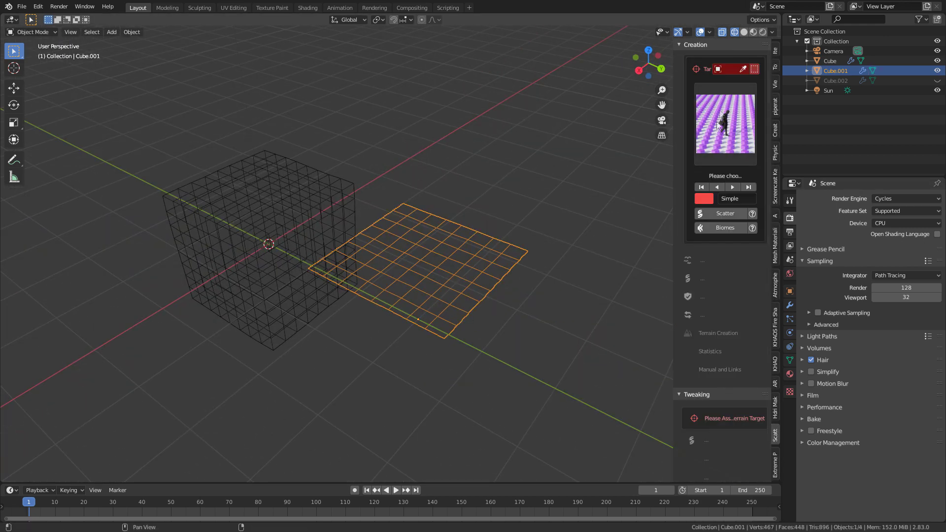
{"action": "left_click", "coordinate": [743, 71]}
{"action": "left_click", "coordinate": [500, 239]}
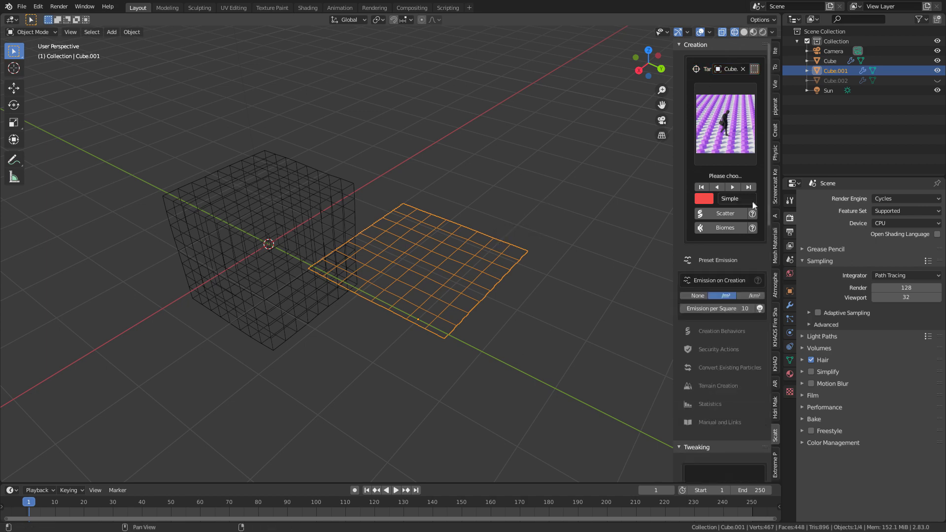
{"action": "left_click", "coordinate": [725, 227]}
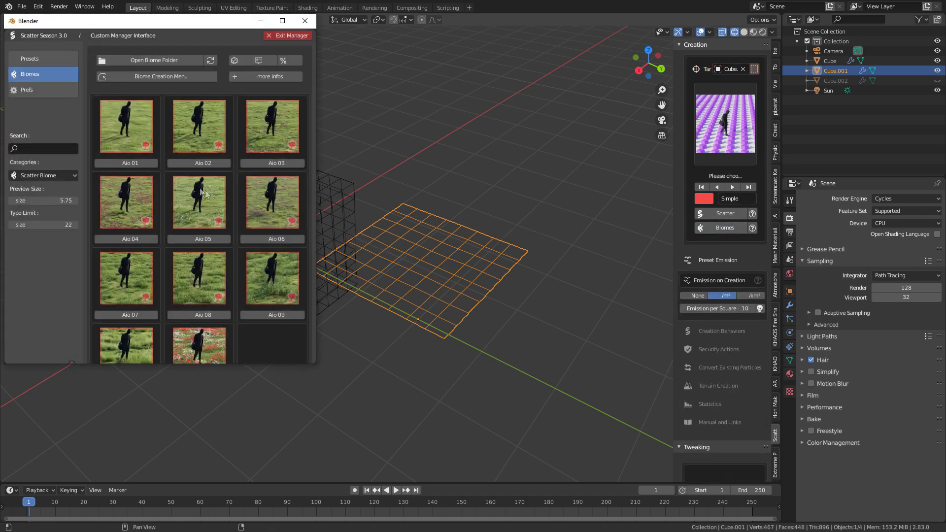
{"action": "scroll", "coordinate": [206, 194], "scroll_direction": "down", "scroll_amount": 1}
{"action": "left_click", "coordinate": [207, 294]}
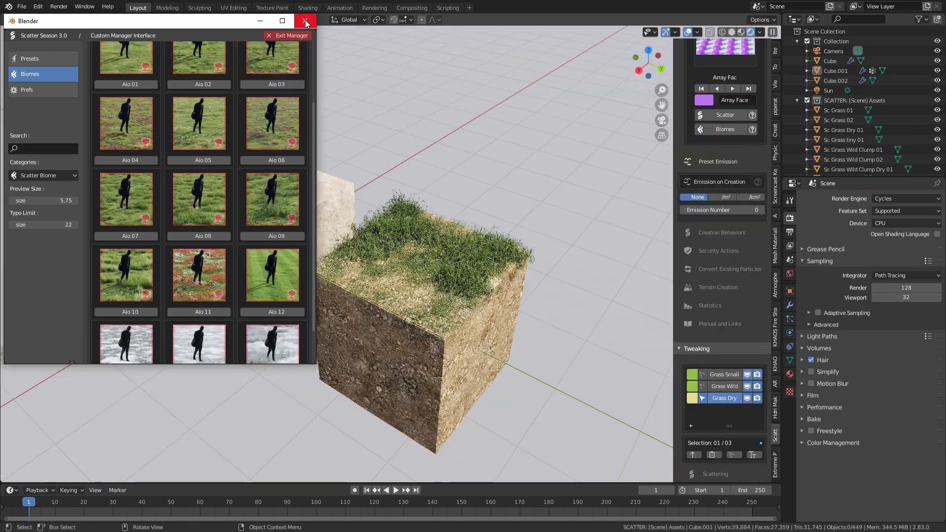
{"action": "left_click", "coordinate": [288, 35]}
- Box-select the grass asset strips and rescale them, enlarging then shrinking
{"action": "scroll", "coordinate": [384, 211], "scroll_direction": "down", "scroll_amount": 4}
{"action": "left_click", "coordinate": [203, 296]}
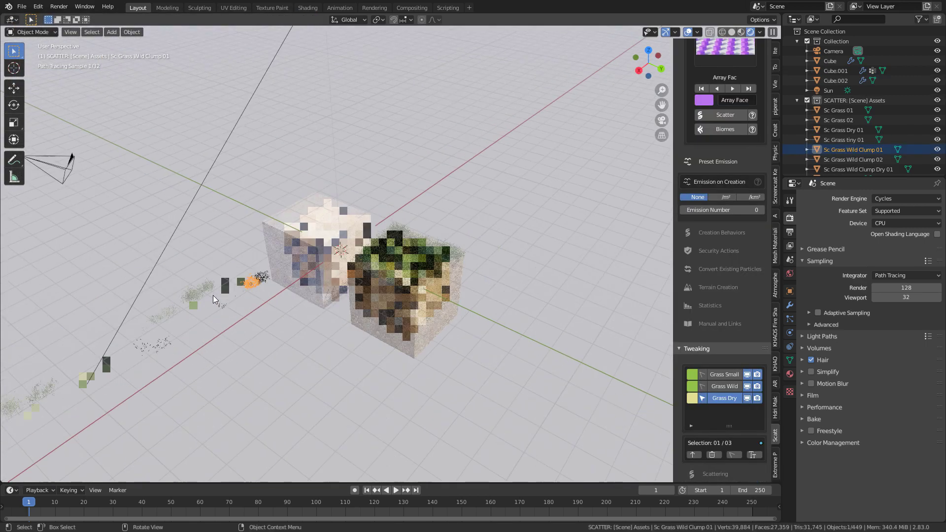
{"action": "key", "text": "b"}
{"action": "left_click_drag", "start_coordinate": [269, 270], "coordinate": [81, 401]}
{"action": "key", "text": "b"}
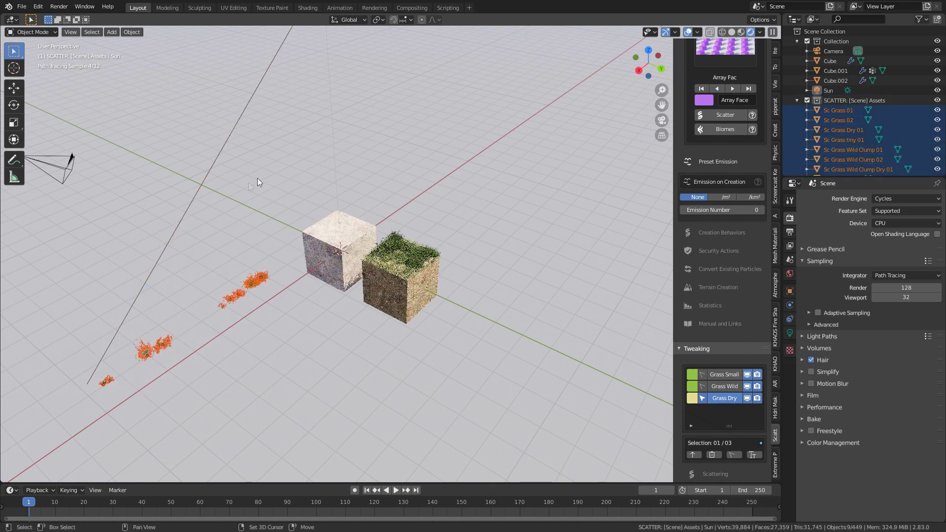
{"action": "key", "text": "s"}
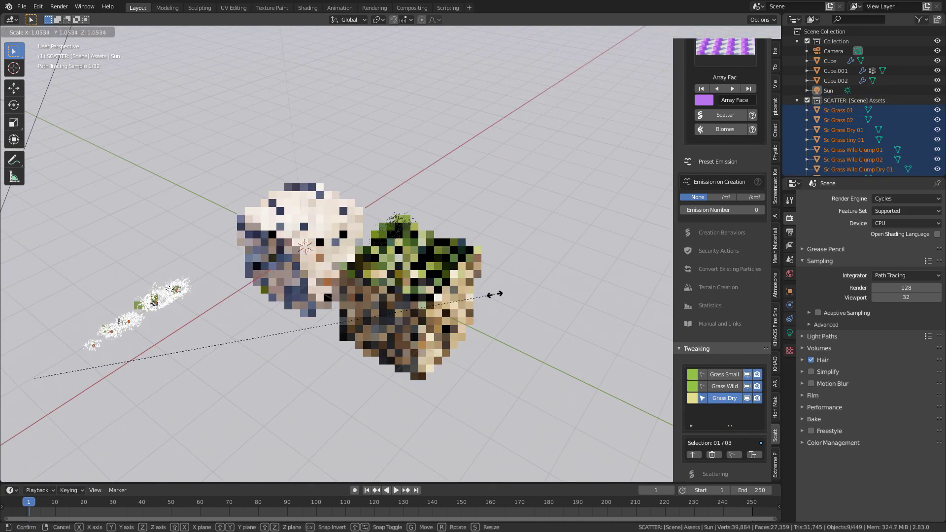
{"action": "left_click", "coordinate": [524, 290]}
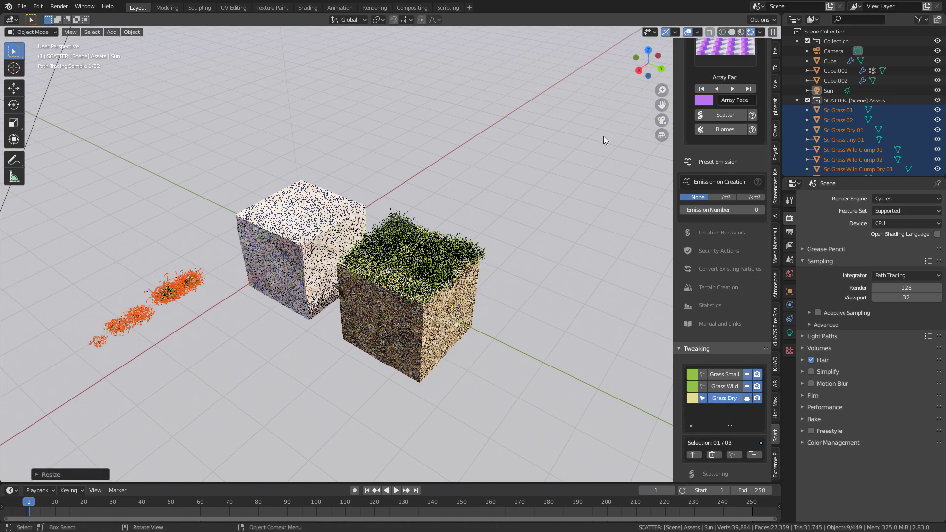
{"action": "key", "text": "s"}
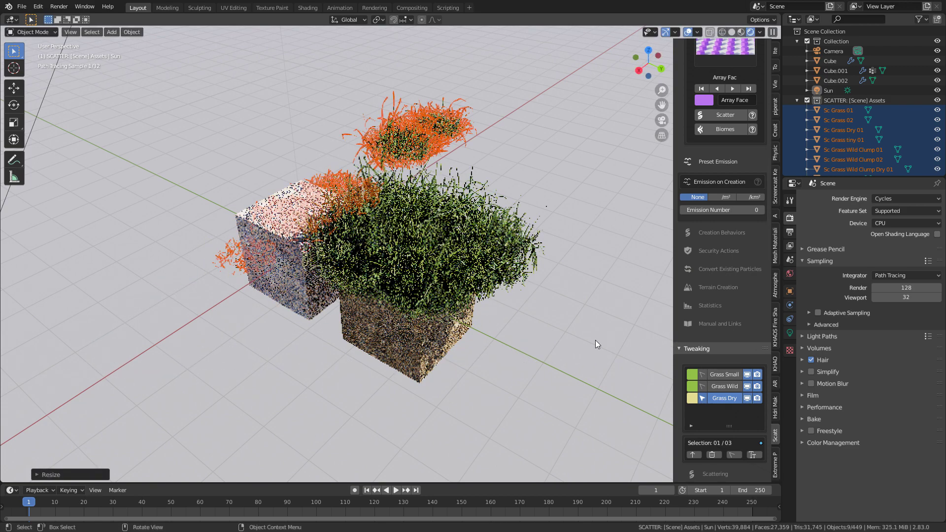
{"action": "left_click", "coordinate": [315, 384]}
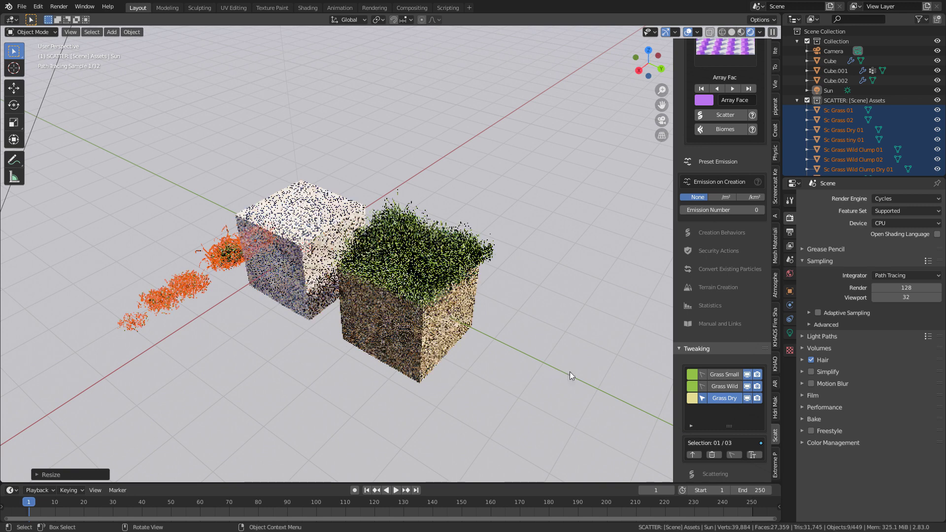
{"action": "left_click", "coordinate": [451, 424]}
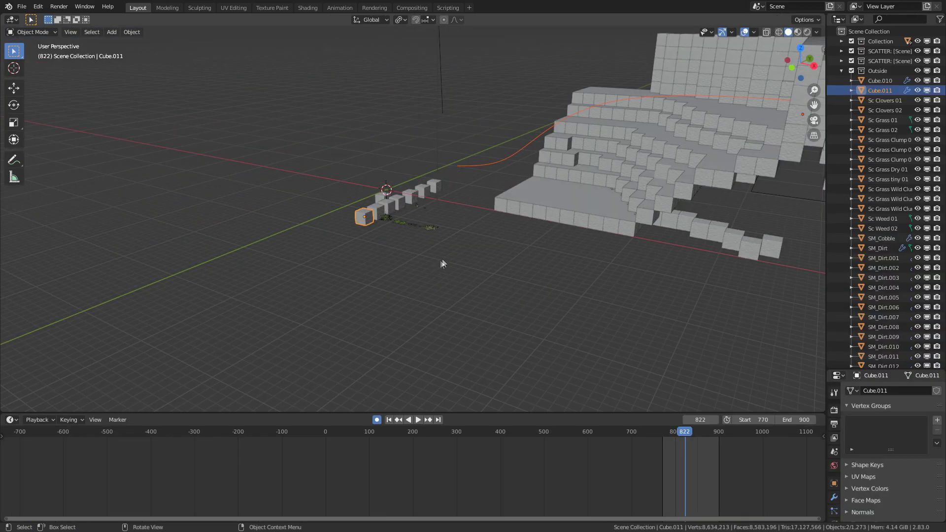
- Orbit around the finished voxel cave terrain to inspect it
{"action": "middle_click_drag", "start_coordinate": [443, 264], "coordinate": [468, 242]}
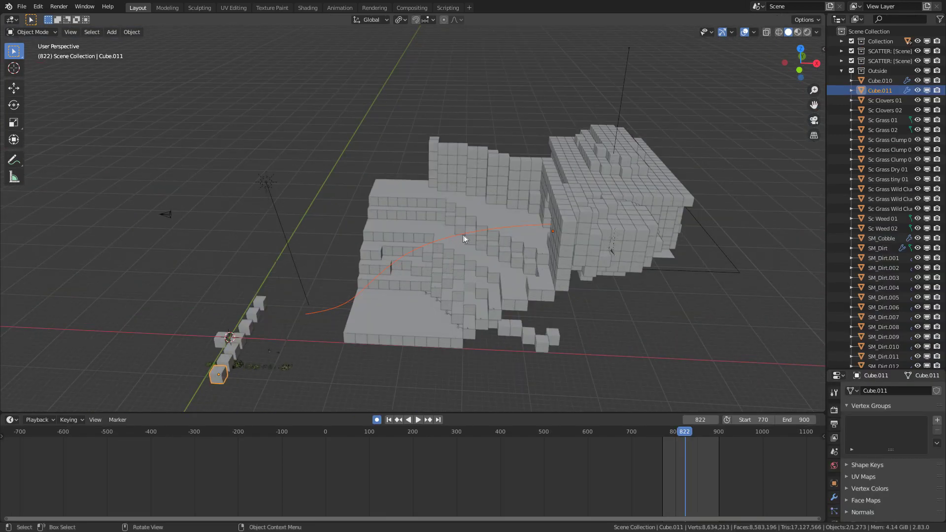
- Inspect the NurbsCurve camera path's control points, then preview the scene in Rendered shading
{"action": "left_click", "coordinate": [463, 235]}
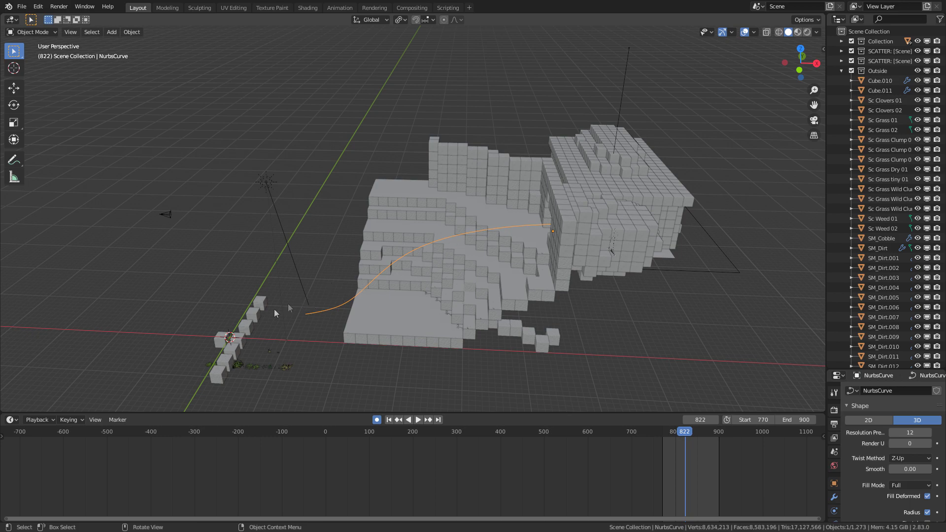
{"action": "key", "text": "Tab"}
{"action": "middle_click_drag", "start_coordinate": [697, 354], "coordinate": [302, 314]}
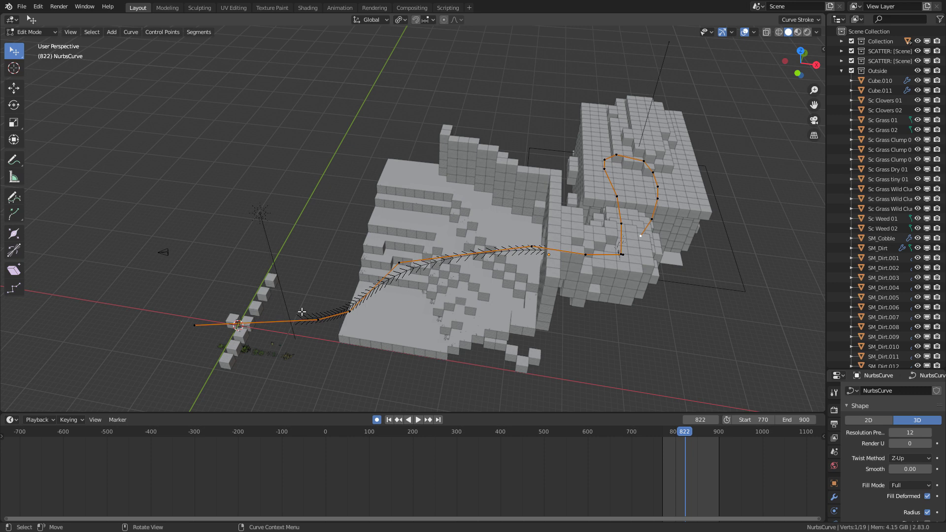
{"action": "scroll", "coordinate": [482, 276], "scroll_direction": "down", "scroll_amount": 4, "text": "ctrl"}
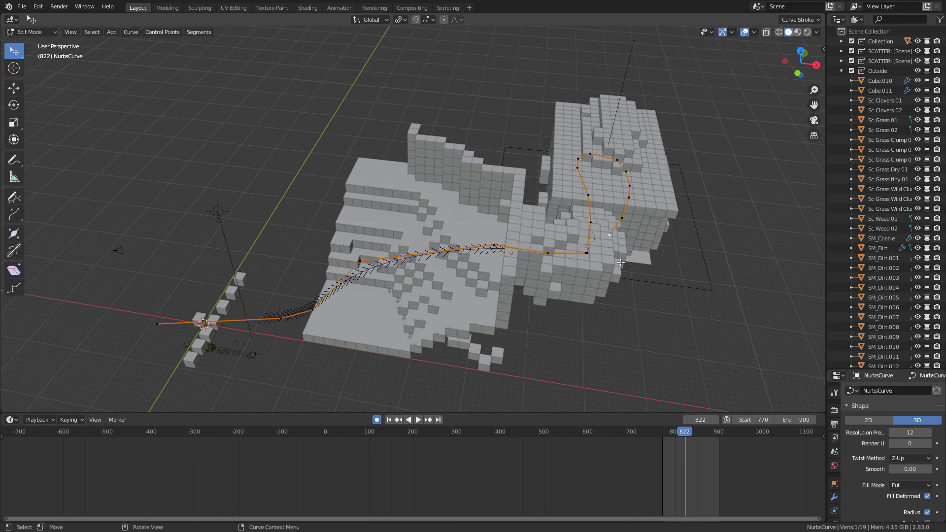
{"action": "middle_click_drag", "start_coordinate": [620, 262], "coordinate": [364, 244]}
{"action": "middle_click_drag", "start_coordinate": [584, 257], "coordinate": [401, 261]}
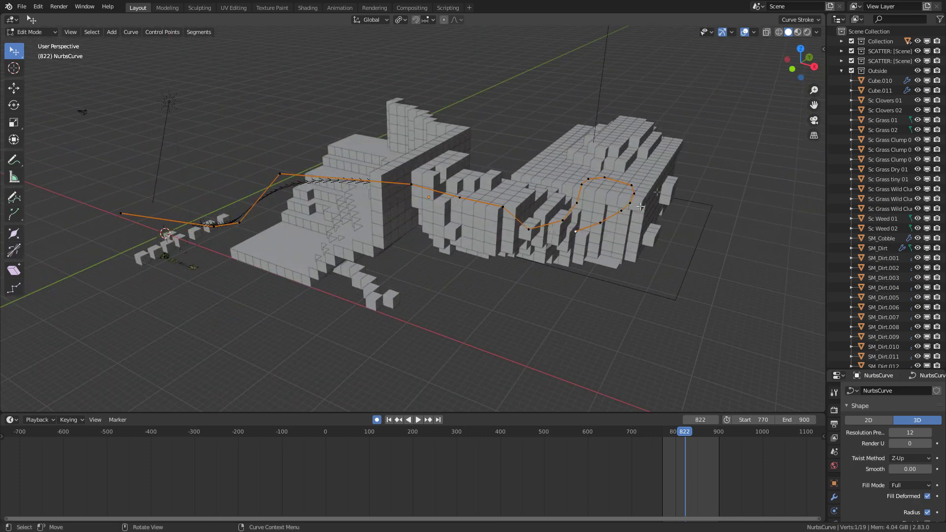
{"action": "key", "text": "Tab"}
{"action": "key", "text": "shift+z"}
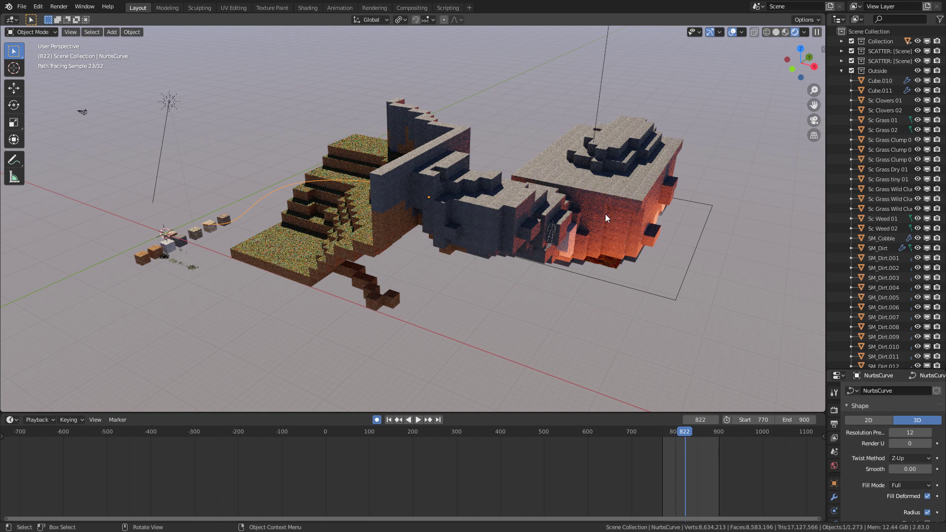
- Select the orange Area light and switch to Camera Perspective
{"action": "left_click", "coordinate": [599, 277]}
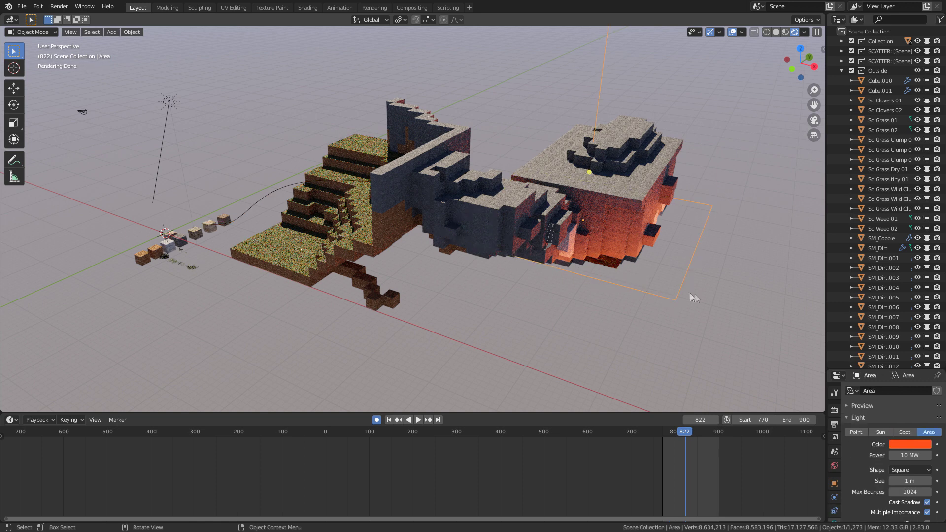
{"action": "key", "text": "KP_0"}
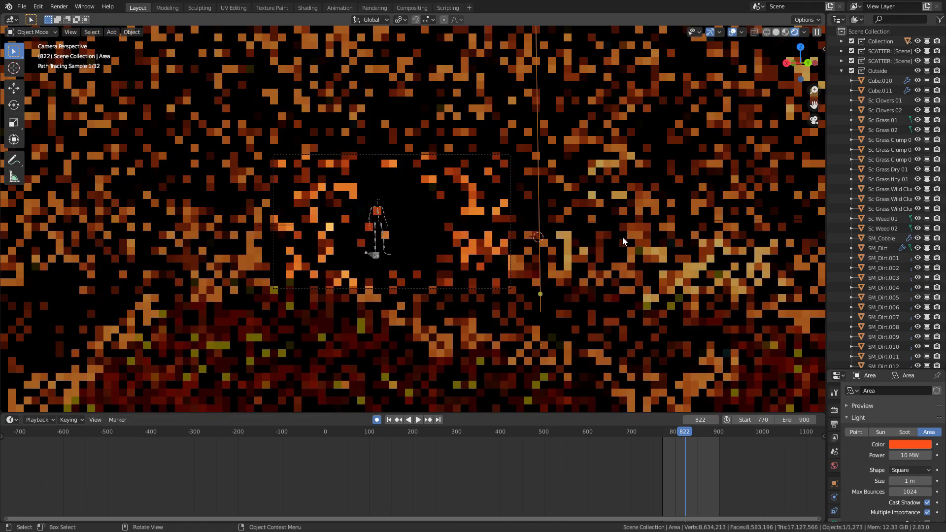